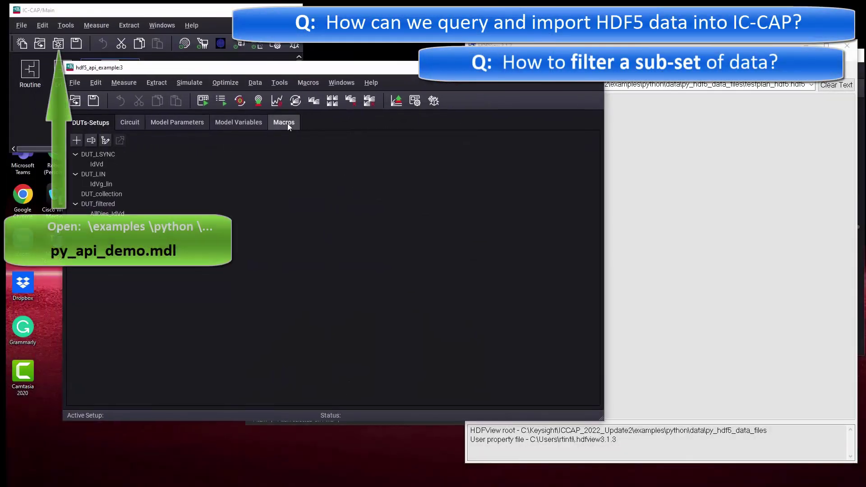
left_click(287, 123)
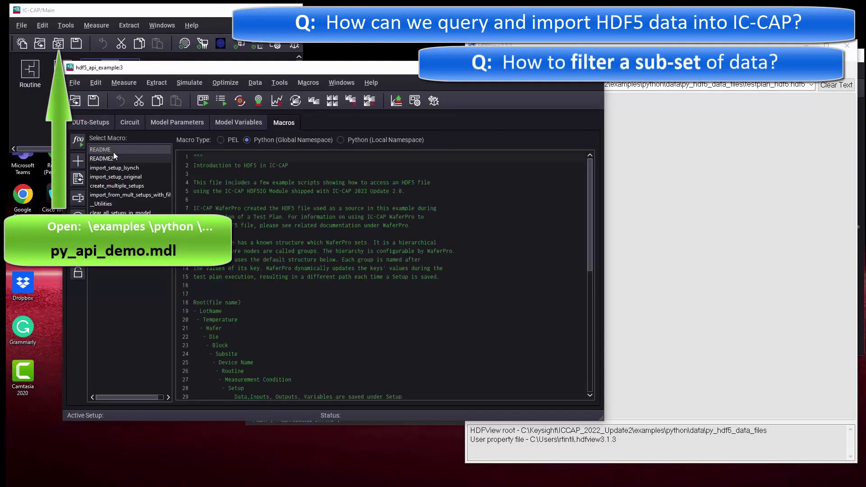
scroll(236, 285, "down", 3)
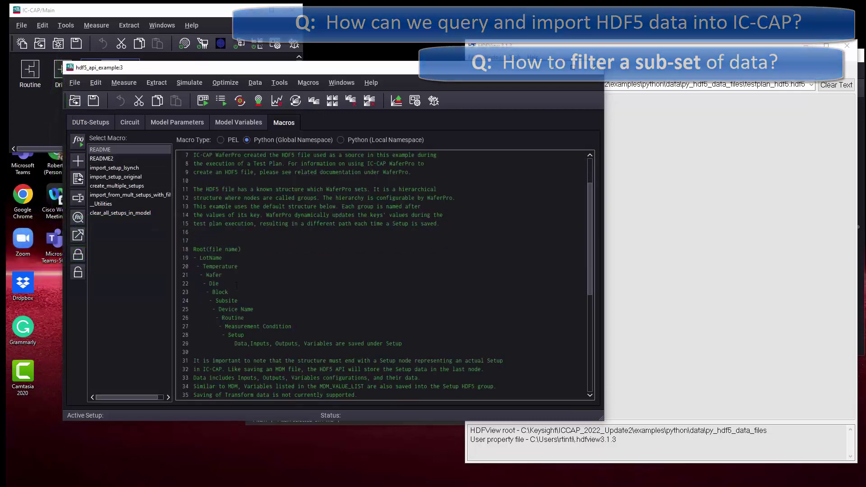
scroll(236, 285, "down", 5)
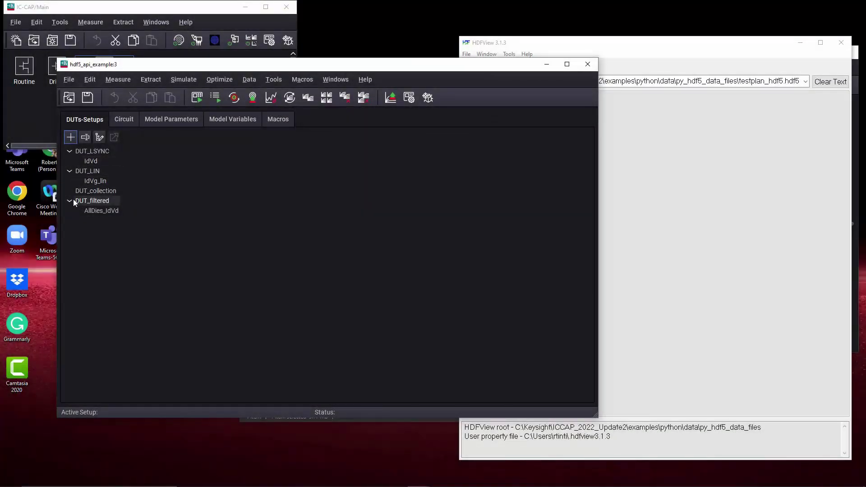
Make AllDies_IdVd under DUT_filtered the active setup
left_click(93, 161)
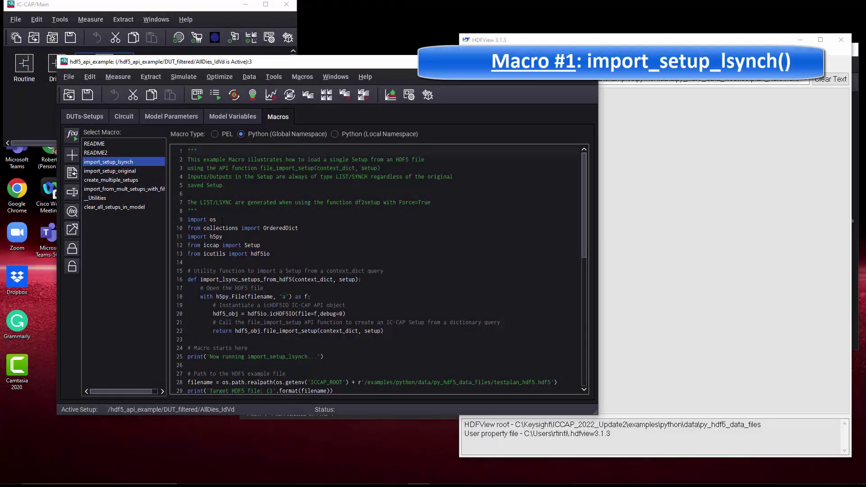
scroll(222, 220, "down", 2)
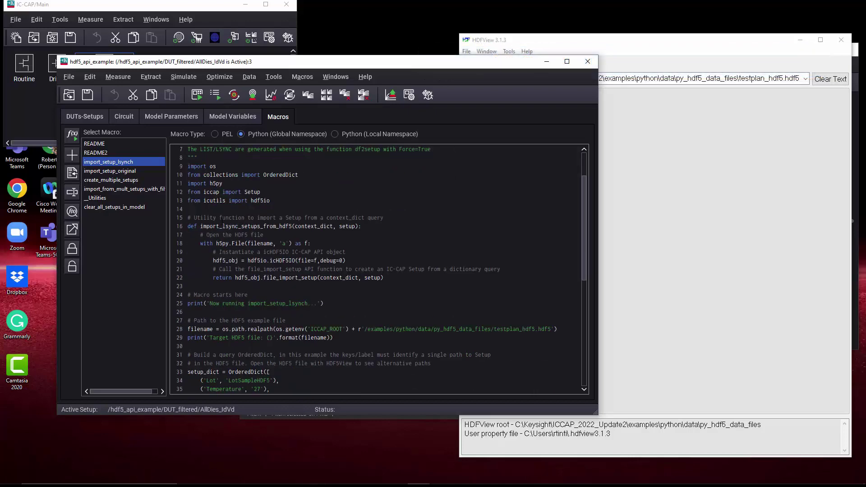
scroll(387, 269, "up", 2)
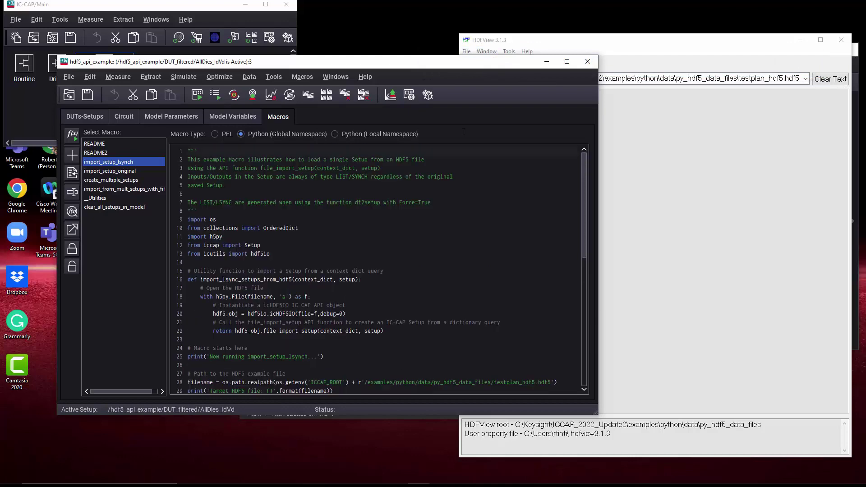
In HDFView, expand die X-1-Y-1 and widen the tree so full group names show
left_click(582, 43)
double_click(509, 135)
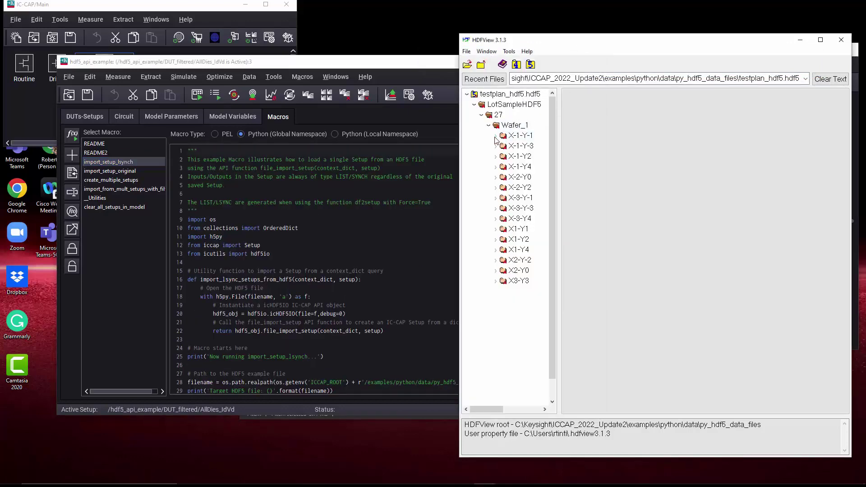
left_click_drag(562, 187, 656, 188)
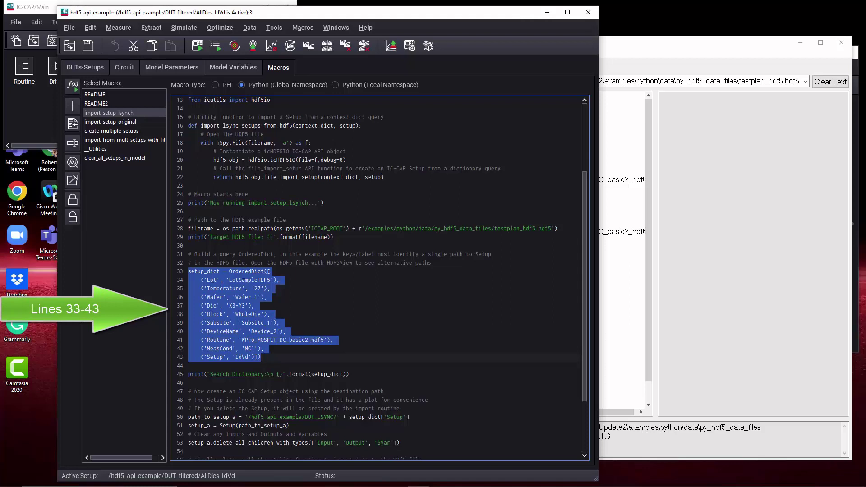
left_click(230, 272)
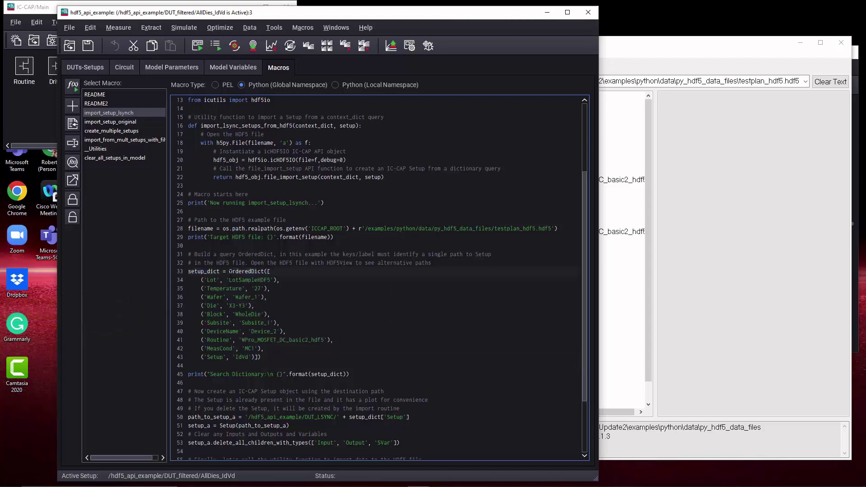
left_click_drag(230, 271, 263, 271)
left_click_drag(208, 280, 217, 280)
left_click_drag(229, 280, 271, 280)
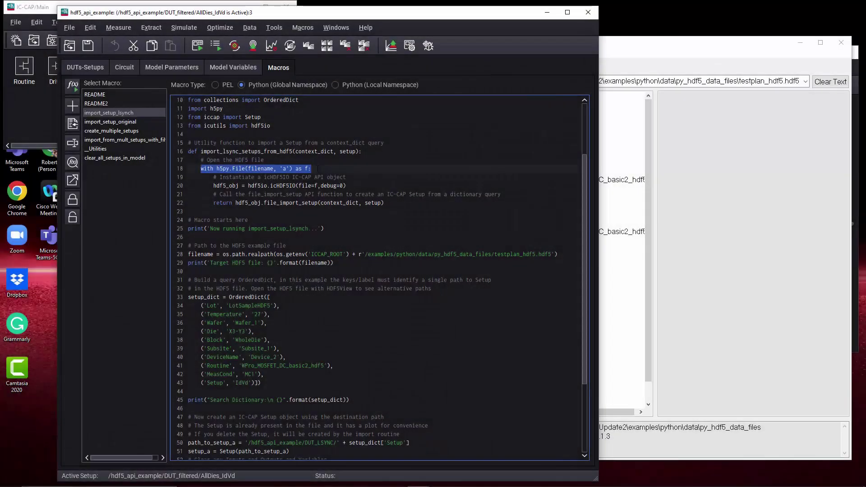
left_click(250, 186)
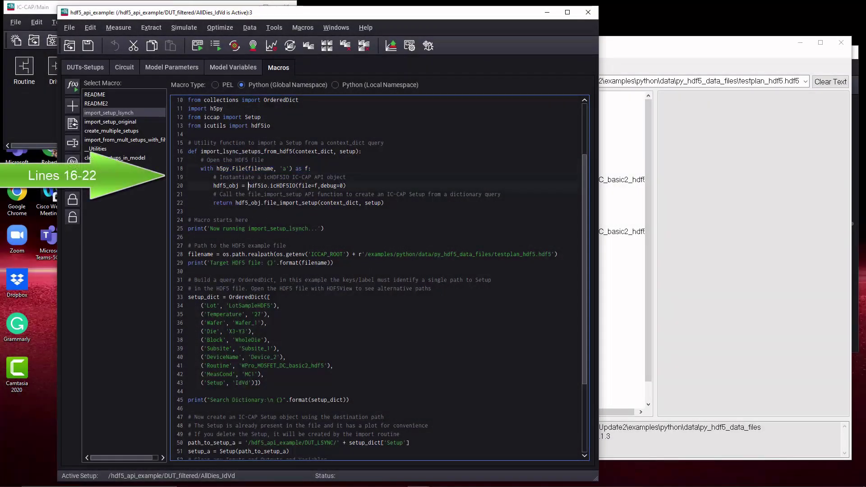
left_click_drag(251, 185, 296, 185)
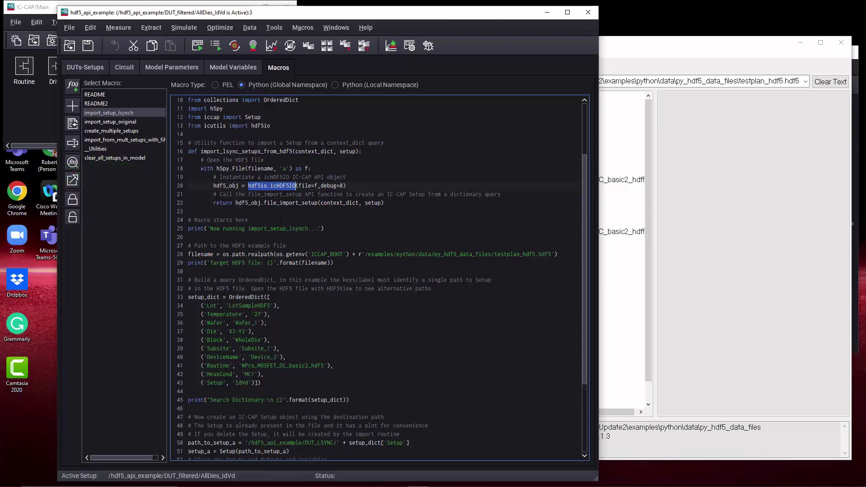
left_click_drag(264, 203, 360, 203)
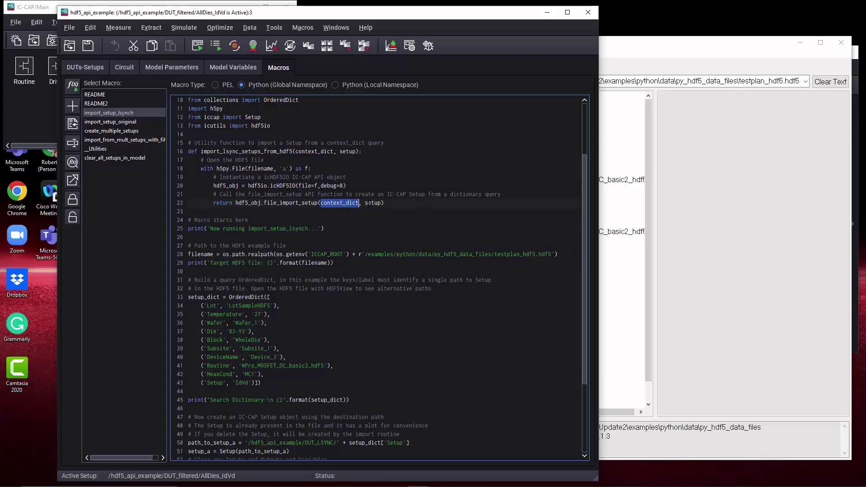
left_click_drag(364, 203, 382, 203)
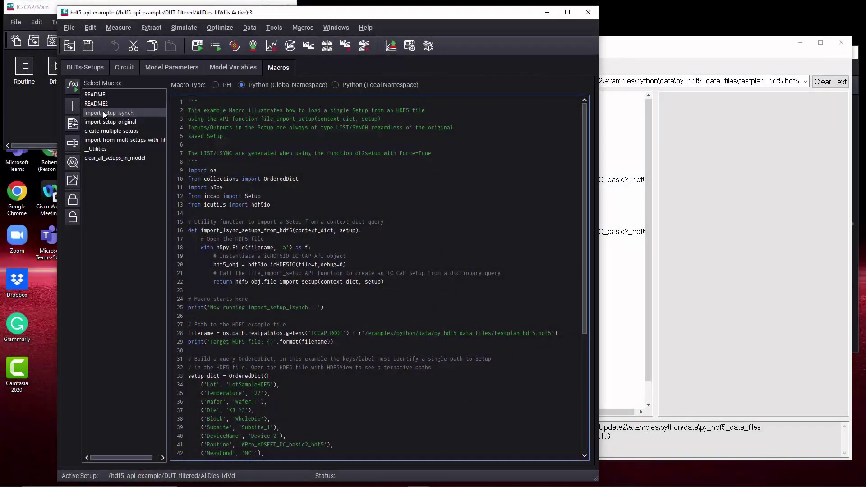
Run the import_setup_lsynch macro and open the imported IdVd setup under DUT_LSYNC
left_click(102, 112)
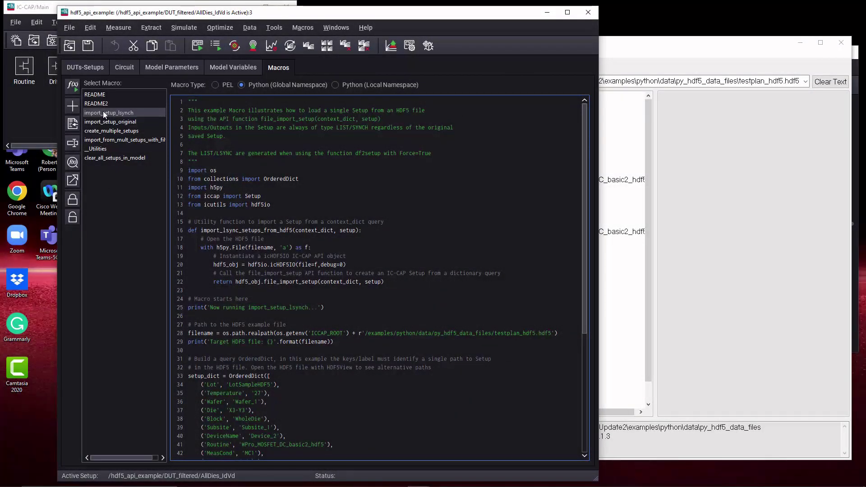
left_click(74, 89)
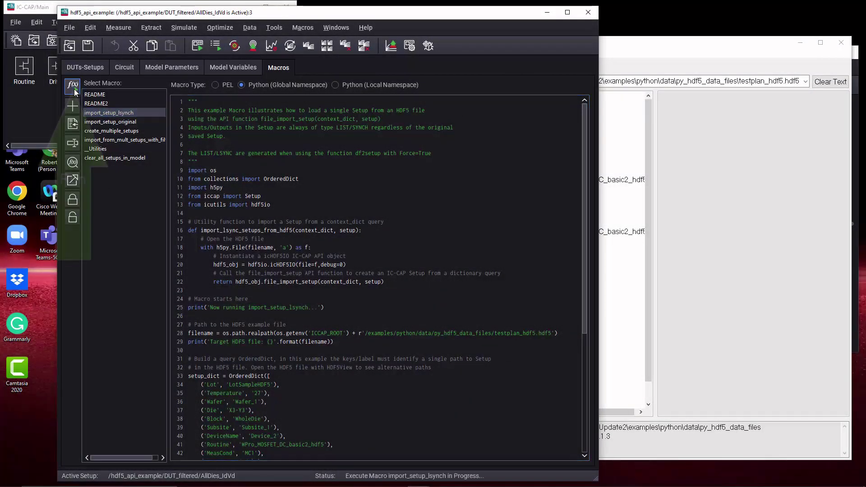
left_click(91, 69)
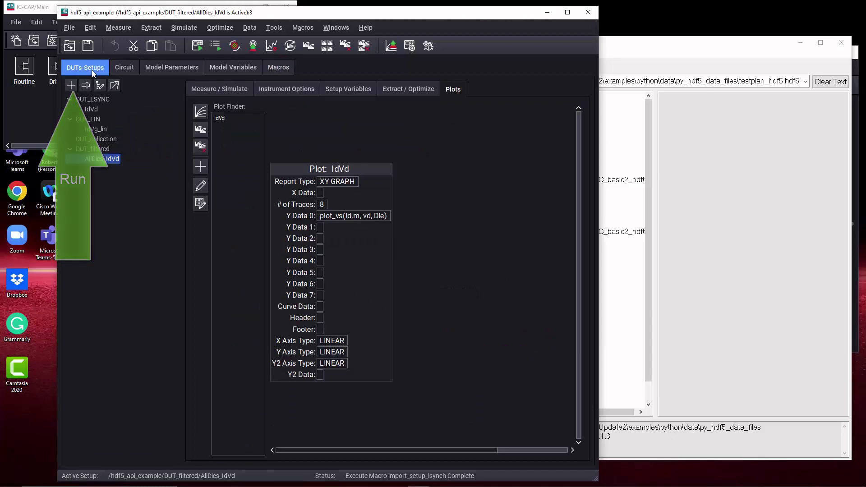
left_click(92, 110)
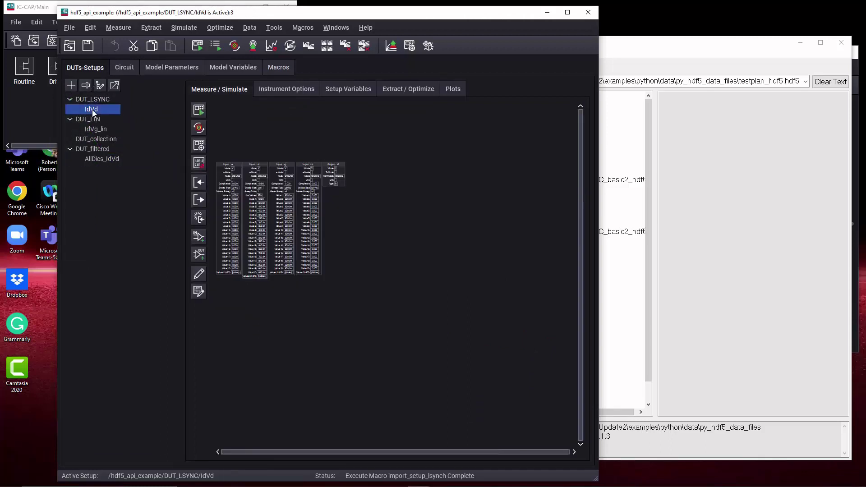
Show the setup tiles full size, review the measured id data, and open the IdVd plot
right_click(292, 325)
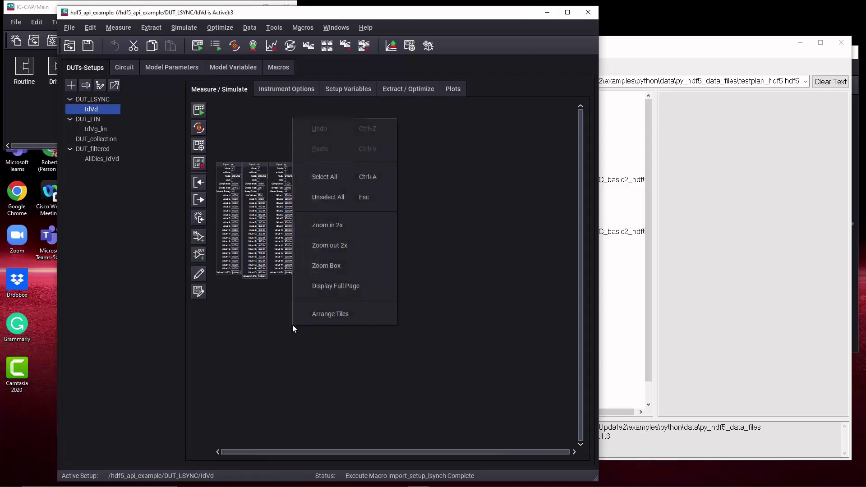
left_click(331, 286)
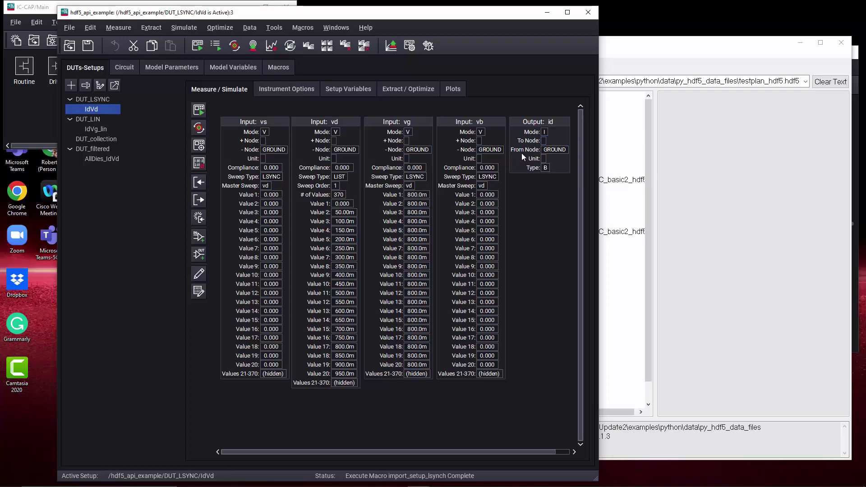
right_click(515, 132)
left_click(545, 173)
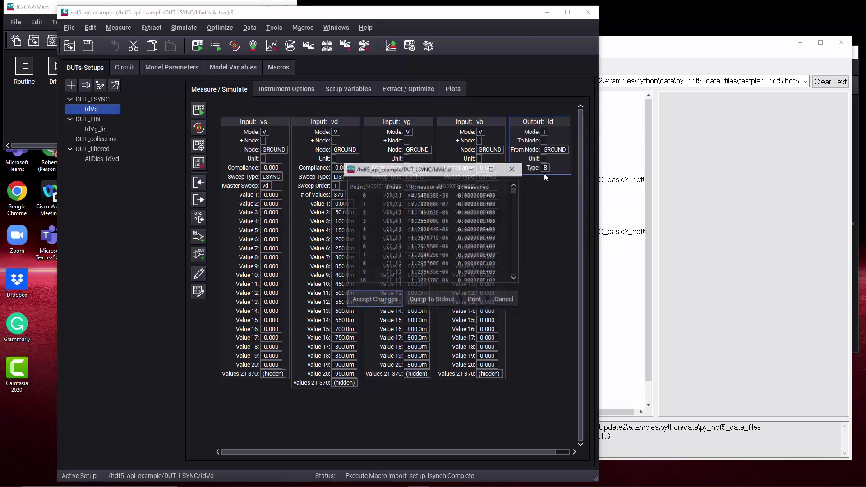
left_click(504, 300)
left_click(449, 91)
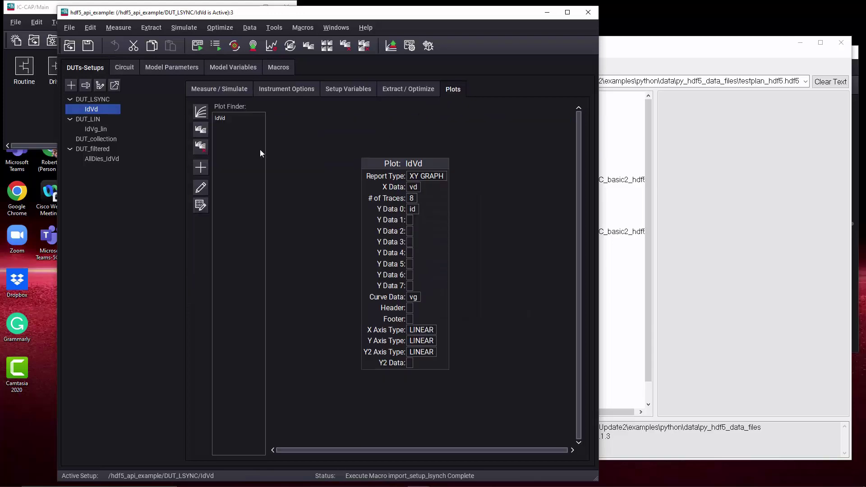
double_click(226, 117)
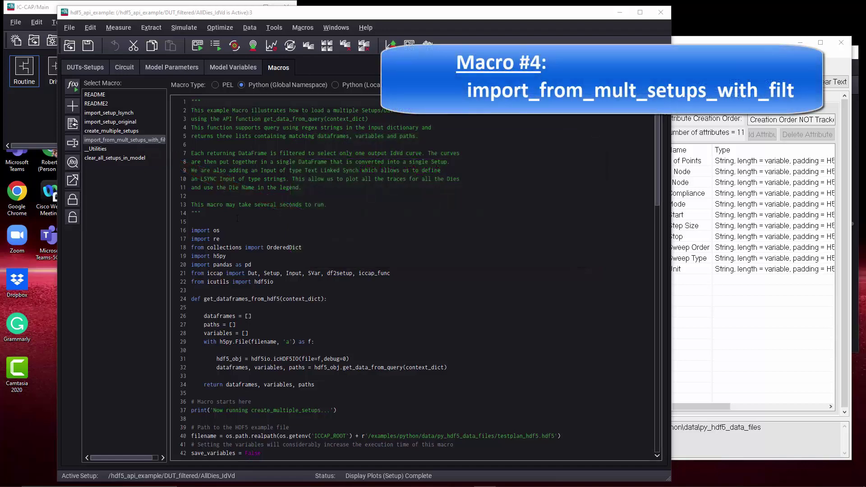
Scroll to the query_dict1 block, highlight 'IdVd' on line 59, and return to the setup tree
scroll(334, 398, "down", 10)
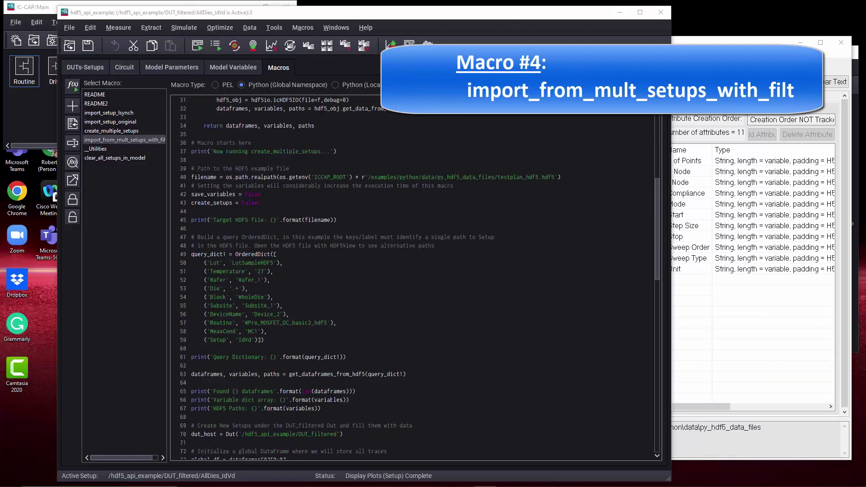
scroll(331, 399, "down", 2)
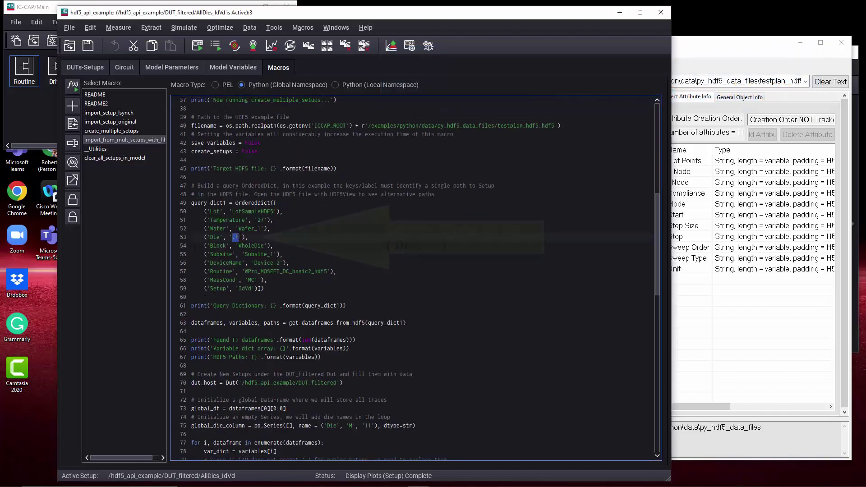
left_click_drag(238, 289, 251, 288)
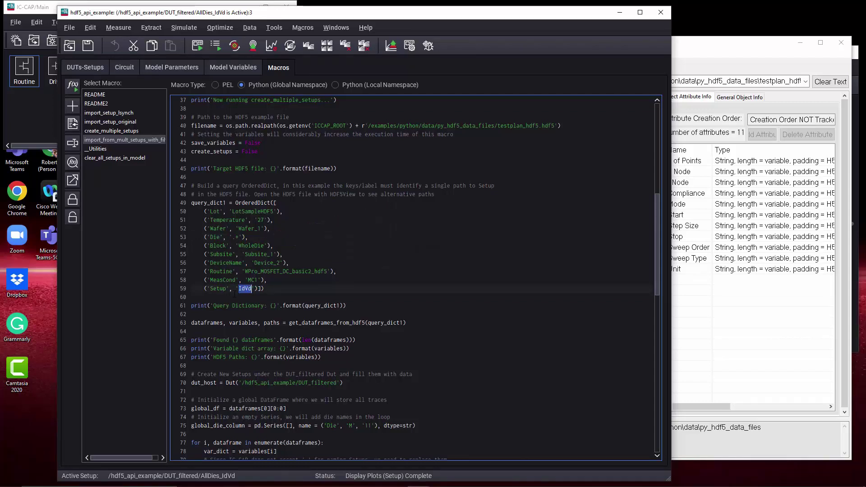
left_click(87, 68)
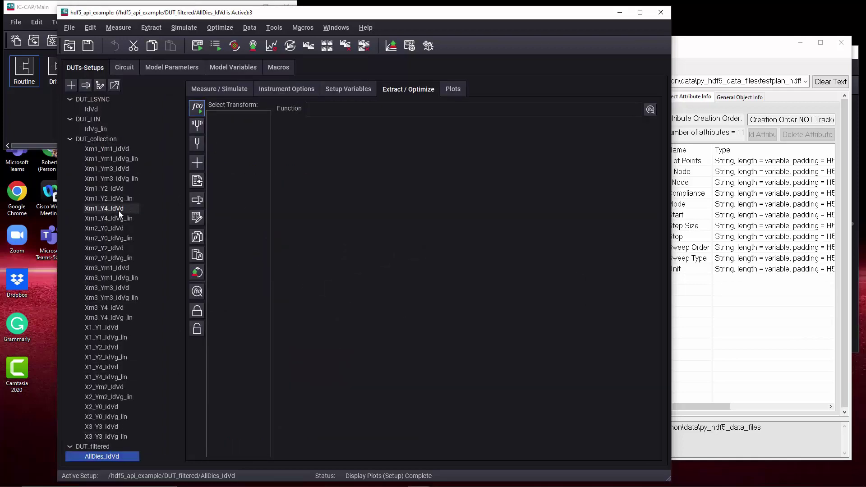
Review the macro's vg_value = 0.8 filter line in the Python code
left_click(278, 68)
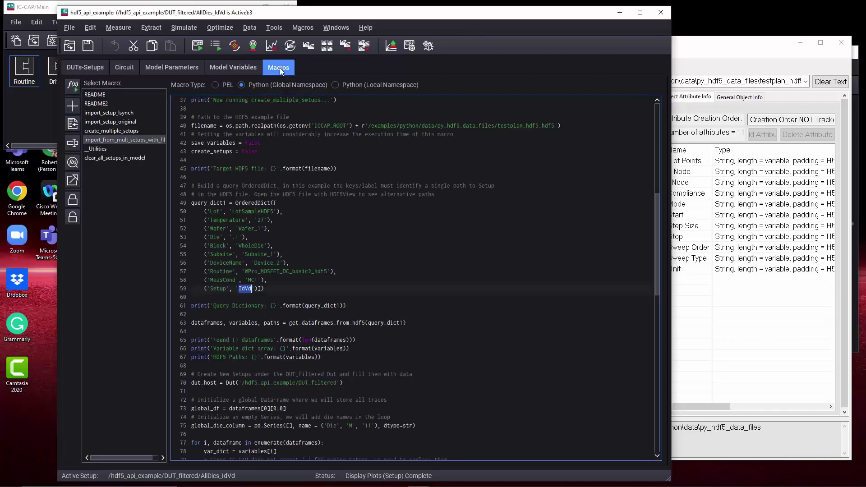
scroll(390, 341, "down", 9)
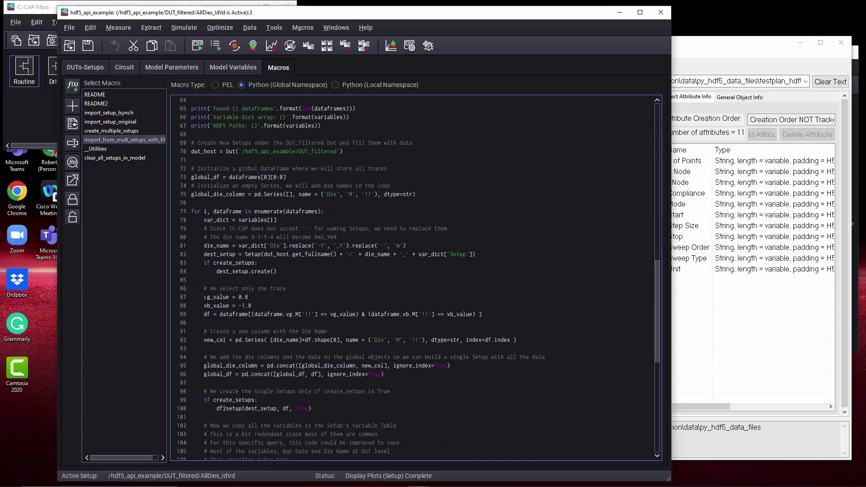
left_click_drag(204, 296, 248, 297)
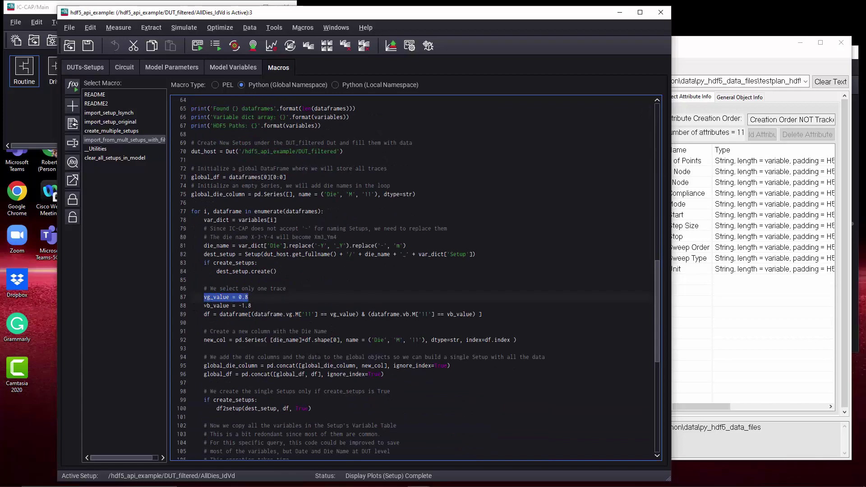
Display the DUT_LSYNC IdVd setup's Id-Vd curves and read values along the top curve
left_click(85, 70)
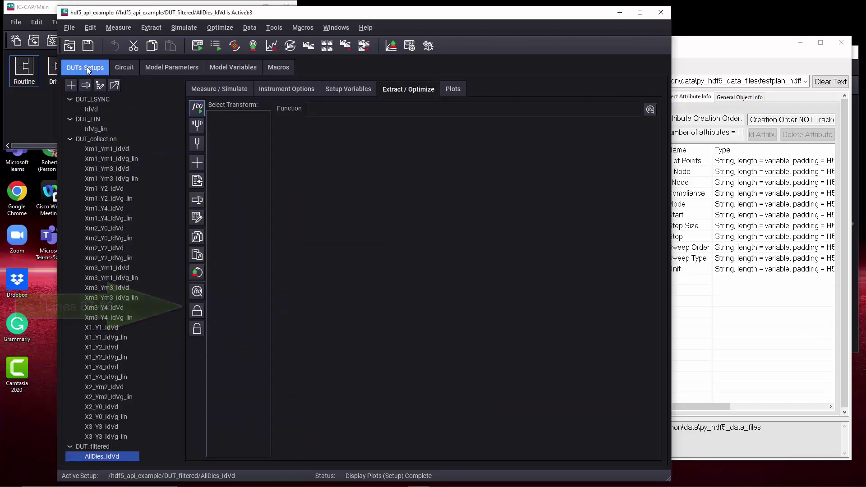
left_click(89, 110)
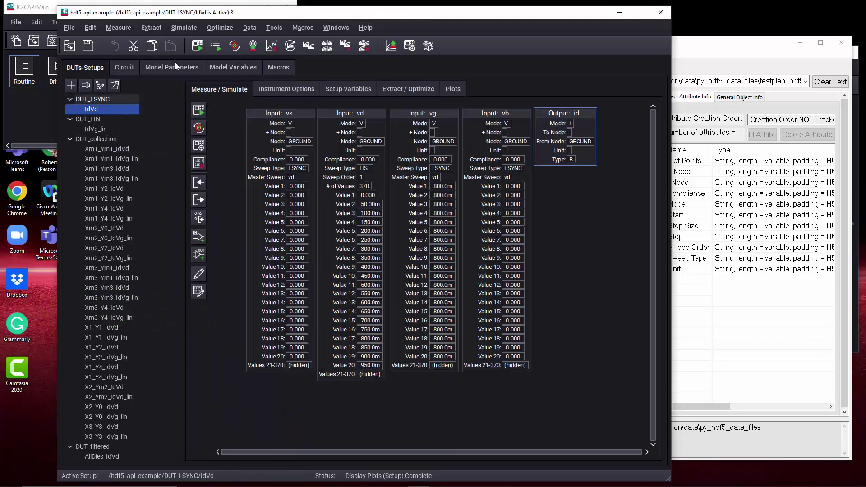
left_click(253, 47)
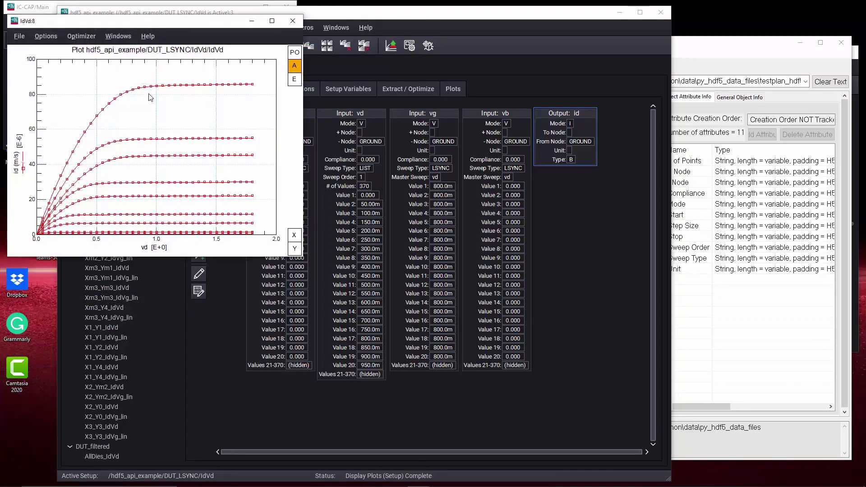
left_click(221, 88)
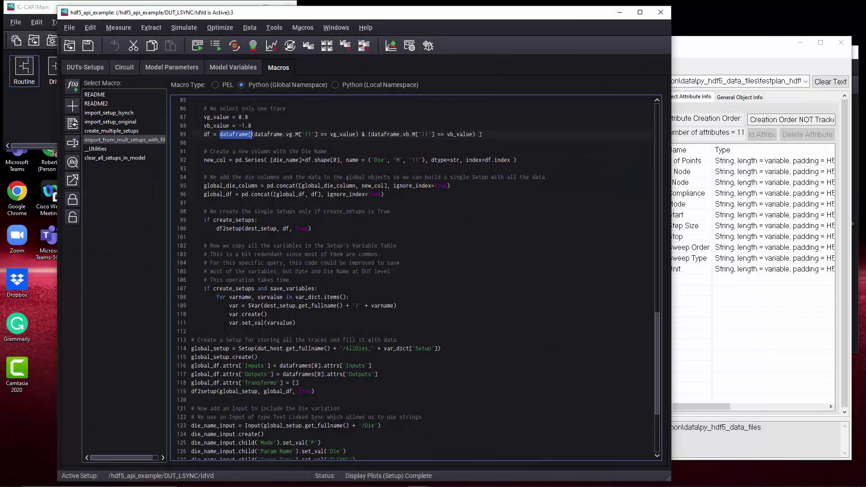
scroll(224, 327, "down", 1)
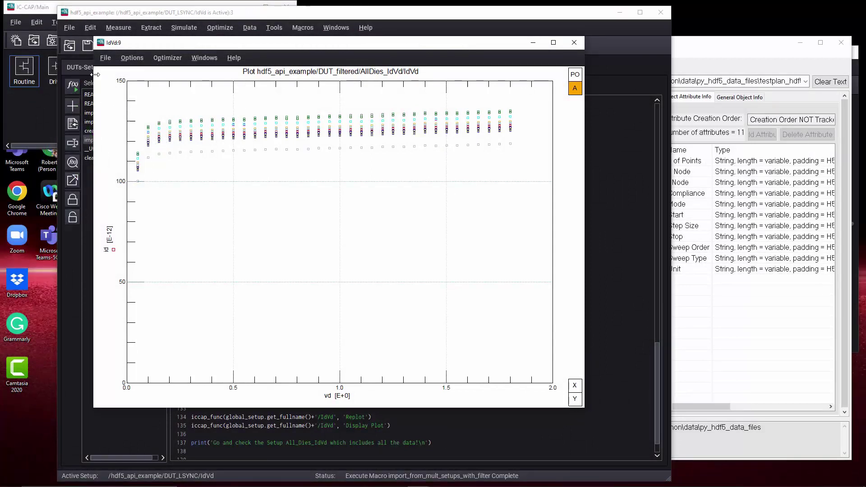
Set the plot's Measured Trace style to Solid Line with Symbols
left_click(132, 58)
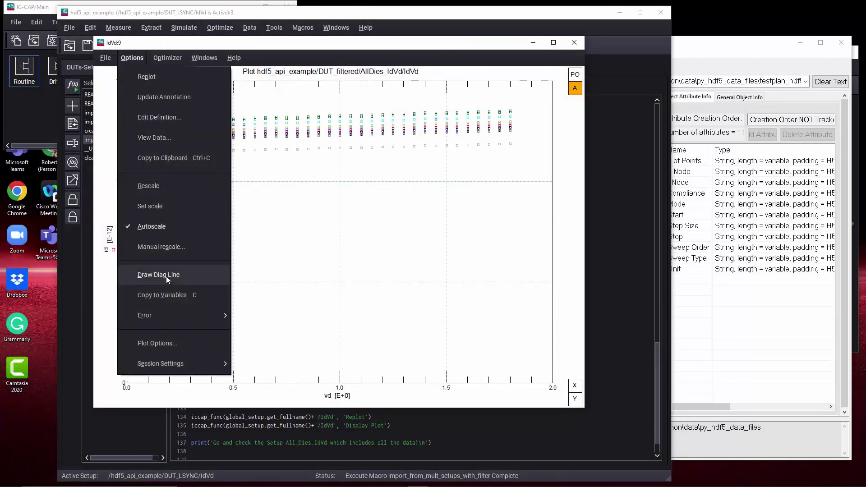
left_click(159, 345)
left_click(178, 115)
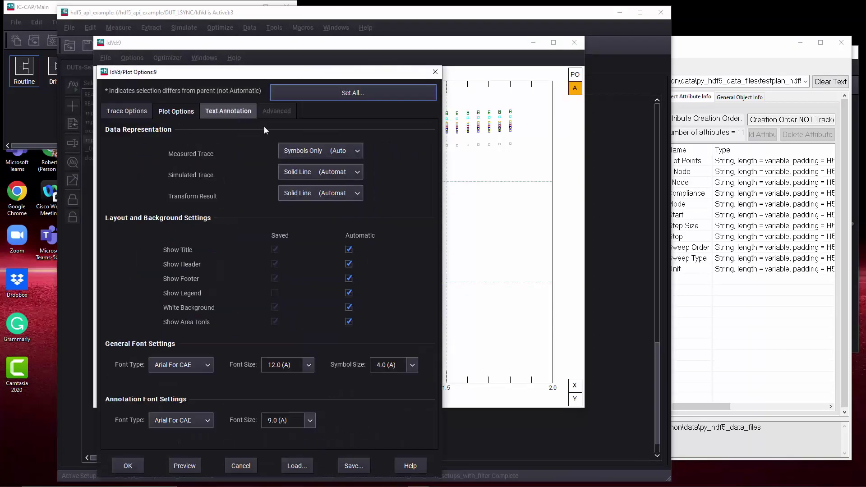
left_click(334, 151)
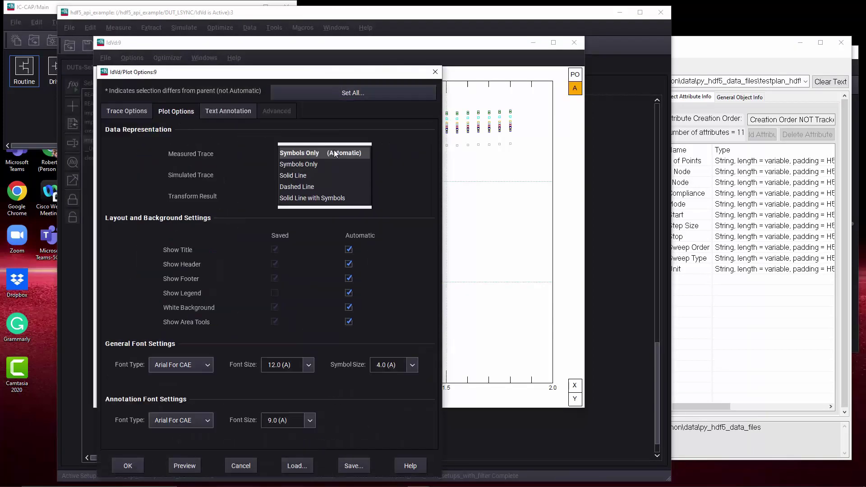
left_click(304, 197)
left_click(127, 466)
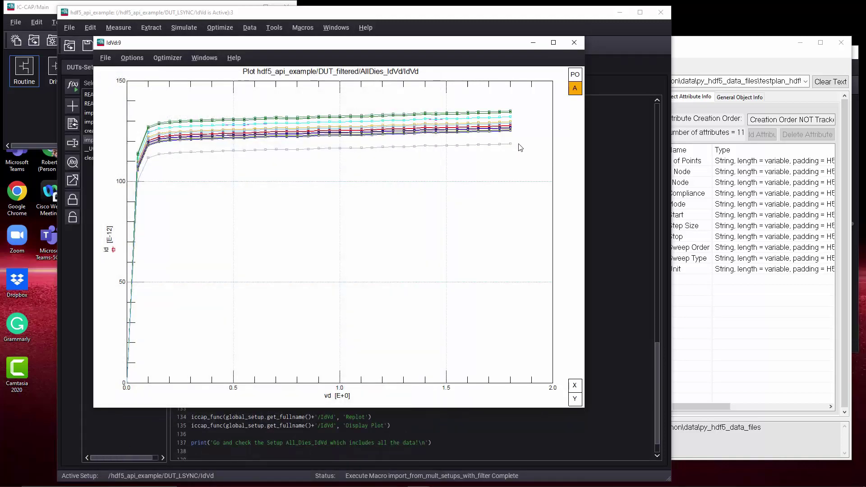
Add a Die legend to the plot and identify the die of the lowest curve
right_click(563, 164)
mouse_move(600, 312)
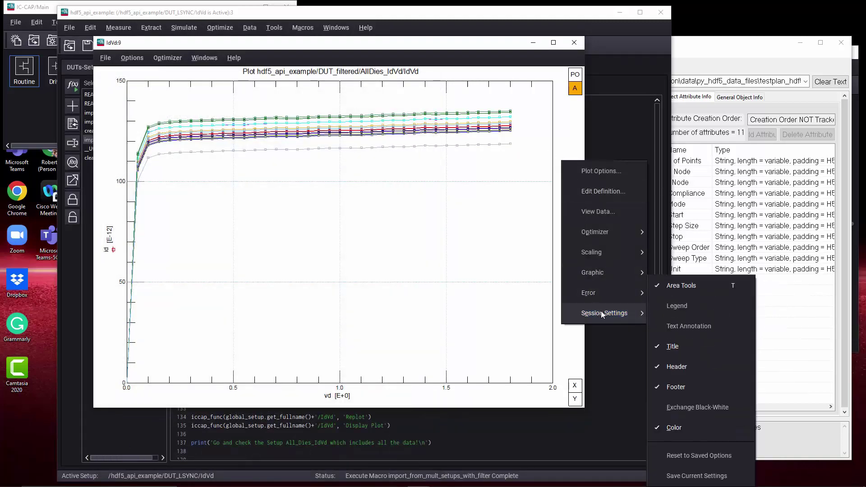
left_click(682, 310)
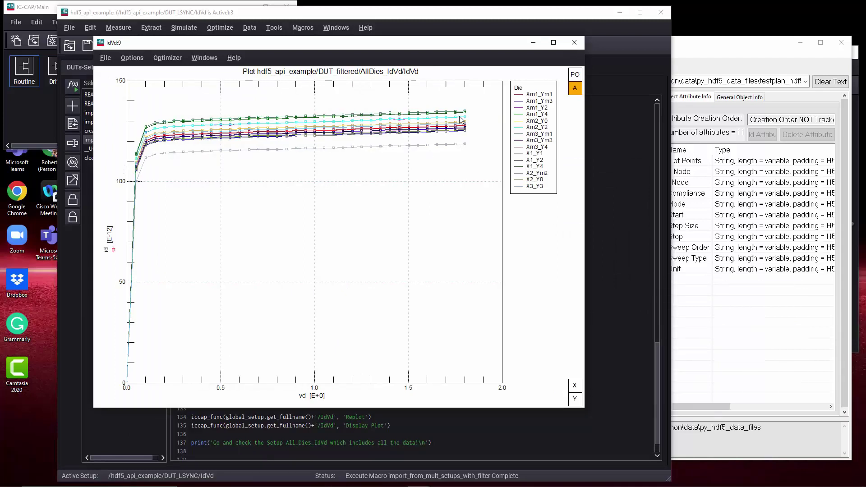
left_click(465, 146)
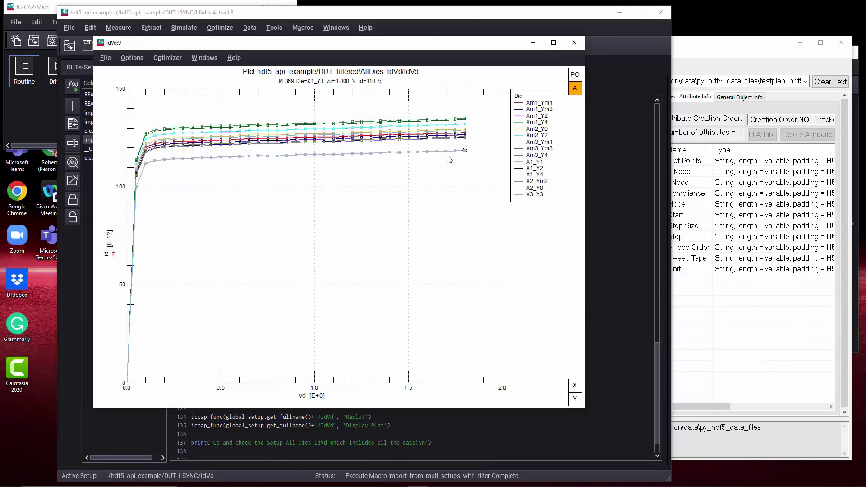